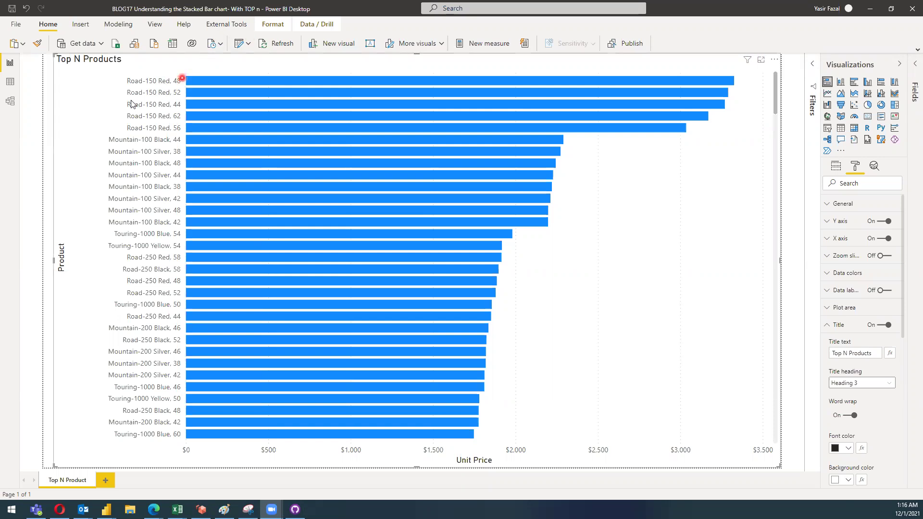
Step: Select the Top N Products chart and scroll through its product bars
{"action": "left_click", "coordinate": [158, 84]}
{"action": "mouse_move", "coordinate": [318, 128]}
{"action": "scroll", "coordinate": [273, 144], "scroll_direction": "down", "scroll_amount": 10}
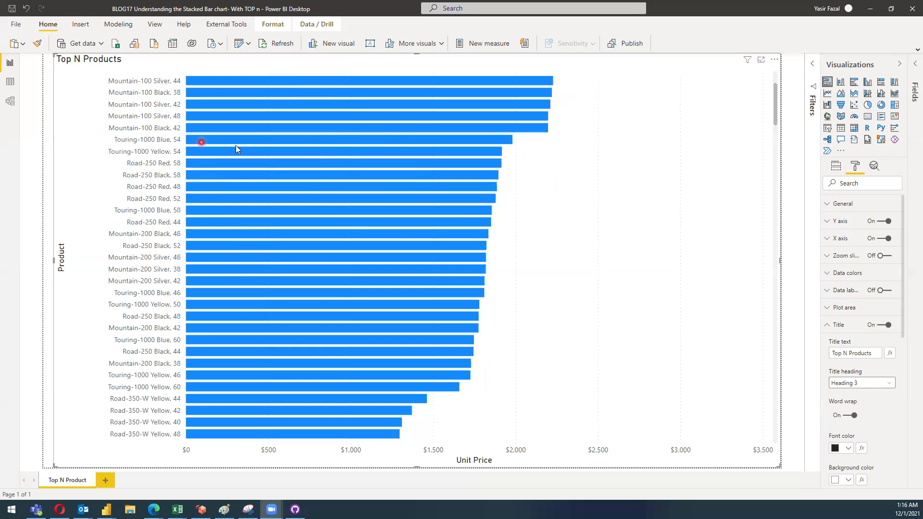
{"action": "scroll", "coordinate": [273, 145], "scroll_direction": "down", "scroll_amount": 20}
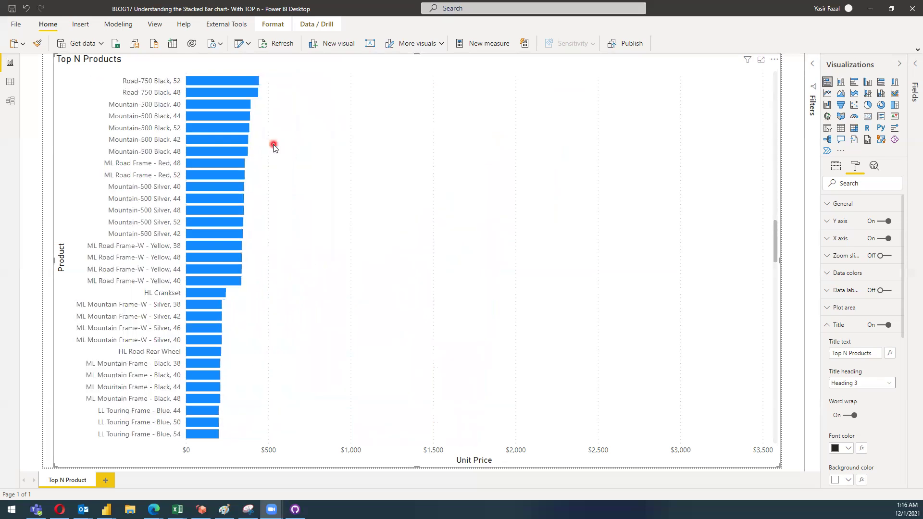
{"action": "scroll", "coordinate": [273, 144], "scroll_direction": "down", "scroll_amount": 15}
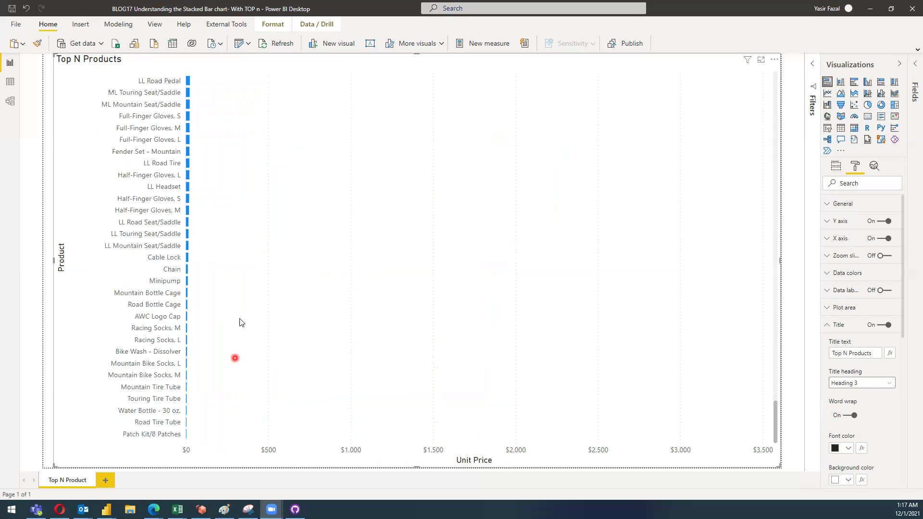
{"action": "scroll", "coordinate": [247, 316], "scroll_direction": "up", "scroll_amount": 10}
{"action": "scroll", "coordinate": [247, 315], "scroll_direction": "up", "scroll_amount": 10}
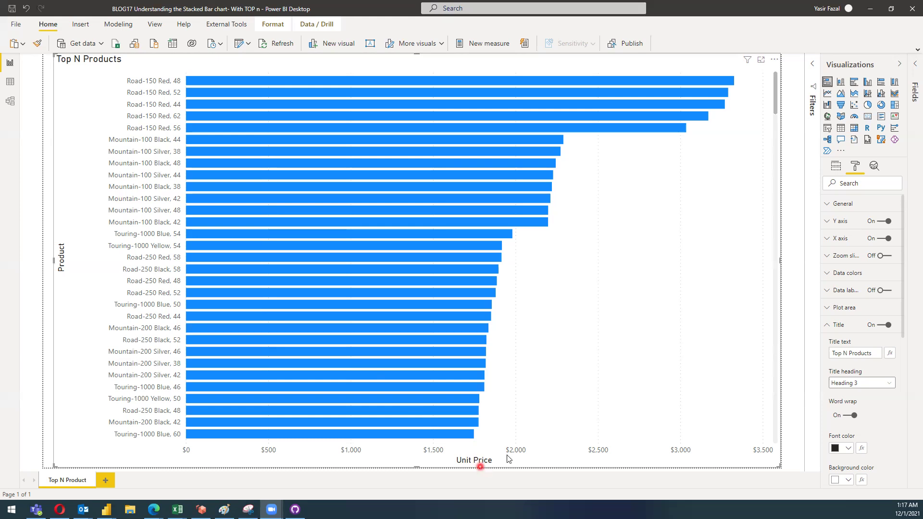
Step: Switch the chart's Product filter type to Top N and set it to show 20 items
{"action": "left_click", "coordinate": [813, 99]}
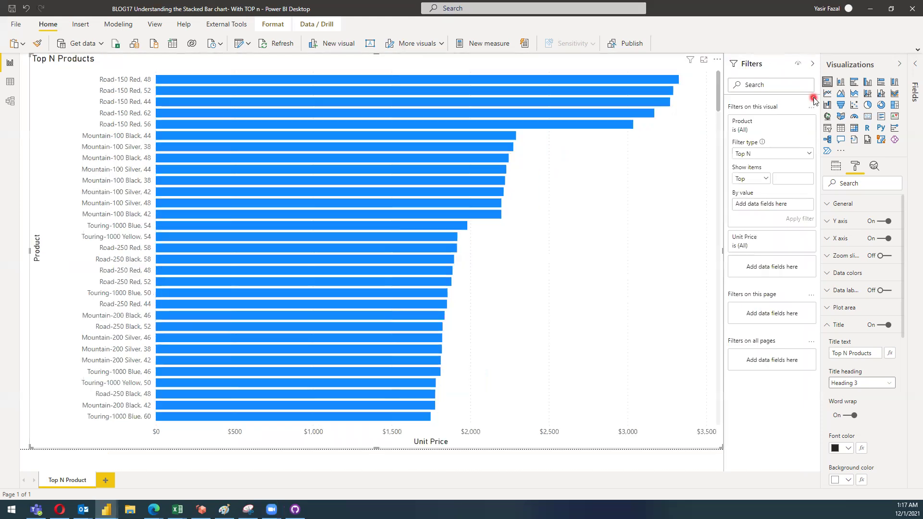
{"action": "left_click", "coordinate": [768, 153]}
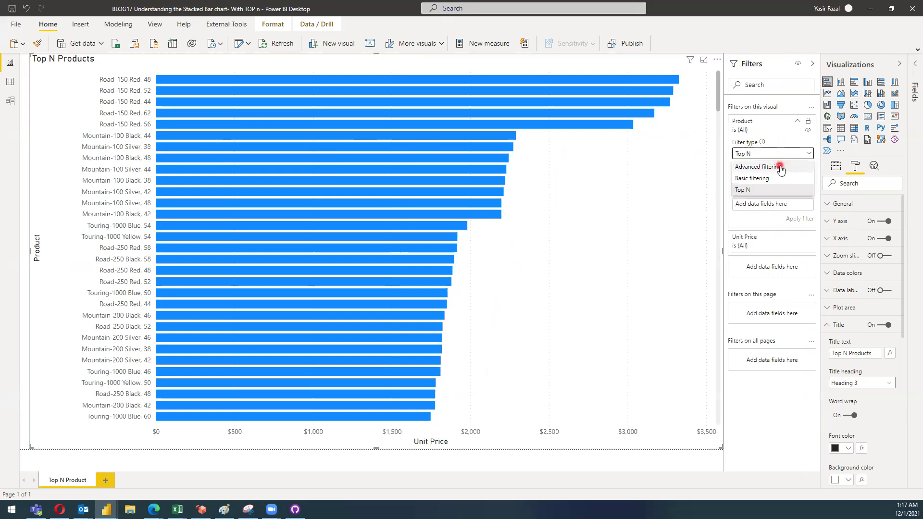
{"action": "left_click", "coordinate": [769, 191]}
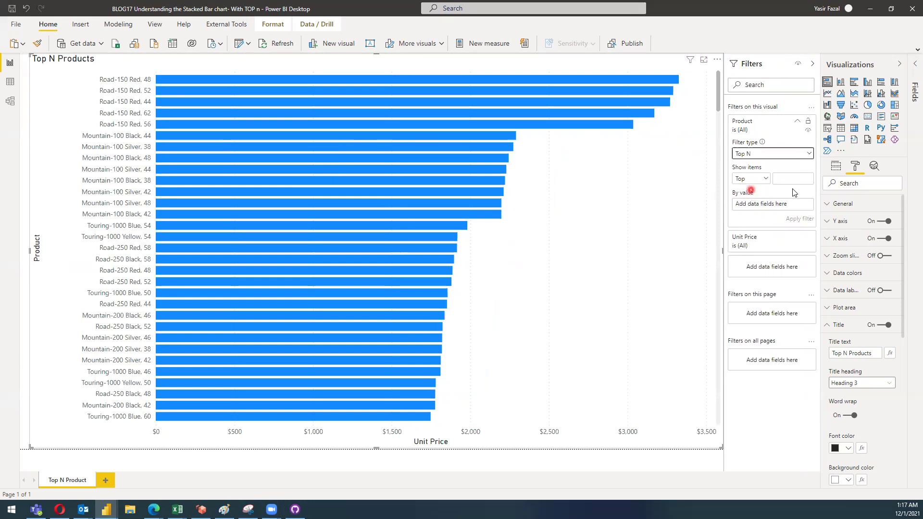
{"action": "left_click", "coordinate": [783, 179]}
{"action": "left_click", "coordinate": [789, 178]}
{"action": "scroll", "coordinate": [789, 177], "scroll_direction": "down", "scroll_amount": 1}
{"action": "key", "text": "BackSpace"}
{"action": "key", "text": "BackSpace"}
{"action": "scroll", "coordinate": [789, 177], "scroll_direction": "down", "scroll_amount": 1}
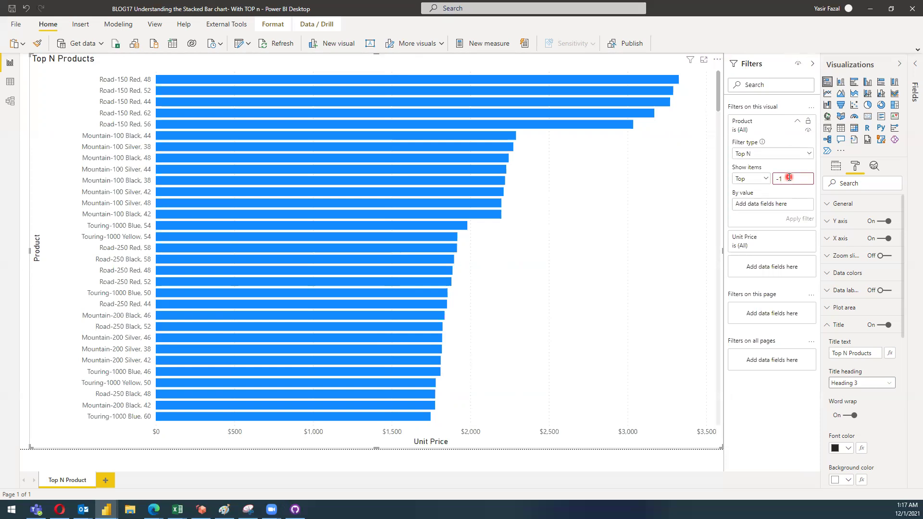
{"action": "key", "text": "BackSpace"}
{"action": "key", "text": "BackSpace"}
{"action": "type", "text": "20"}
Step: Rank the Top 20 Product filter by Sales Unit Price and apply it
{"action": "left_click", "coordinate": [652, 216]}
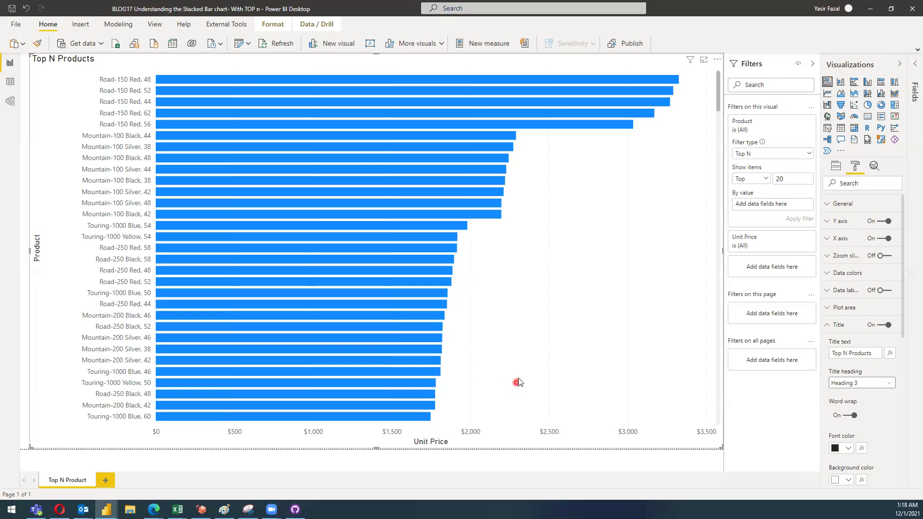
{"action": "left_click", "coordinate": [914, 96]}
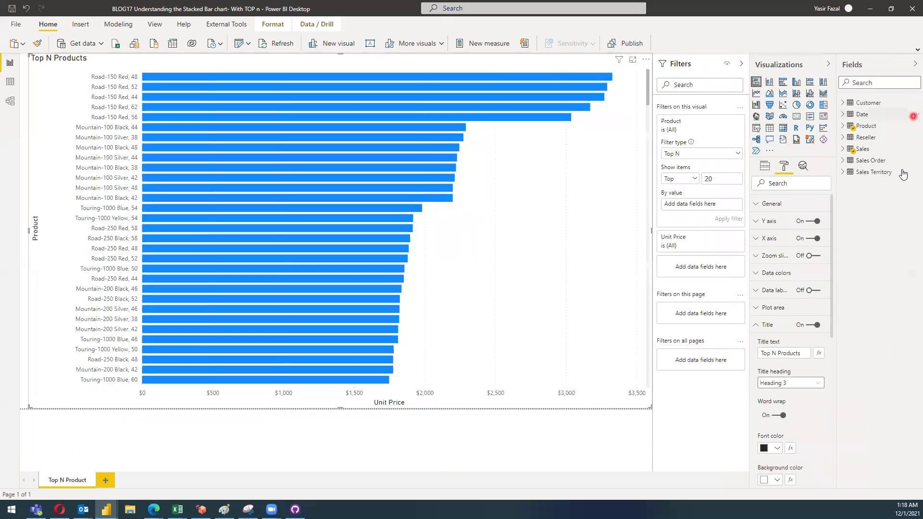
{"action": "left_click", "coordinate": [849, 70]}
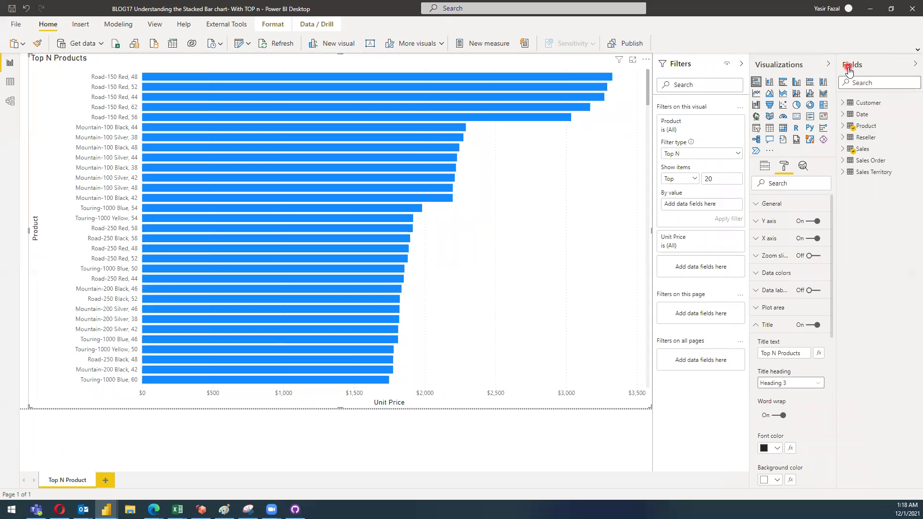
{"action": "left_click", "coordinate": [845, 150]}
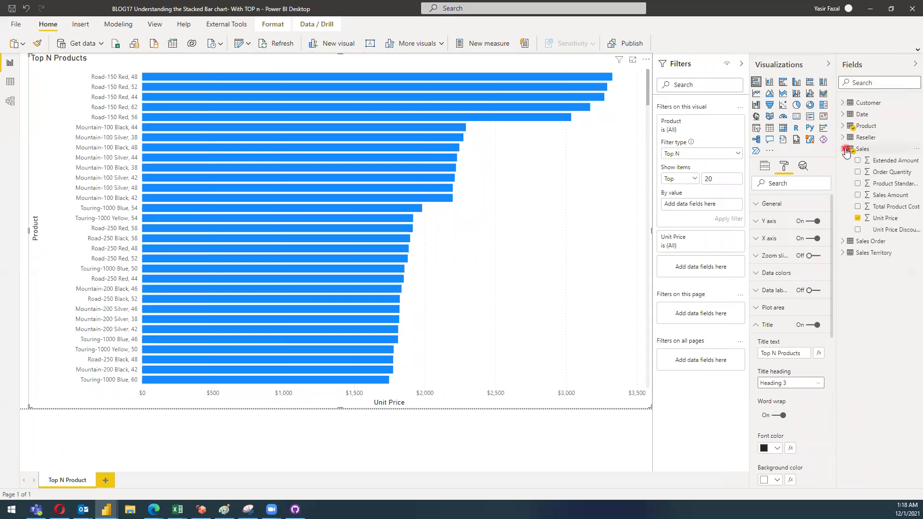
{"action": "left_click", "coordinate": [884, 219]}
{"action": "left_click_drag", "start_coordinate": [884, 220], "coordinate": [705, 208]}
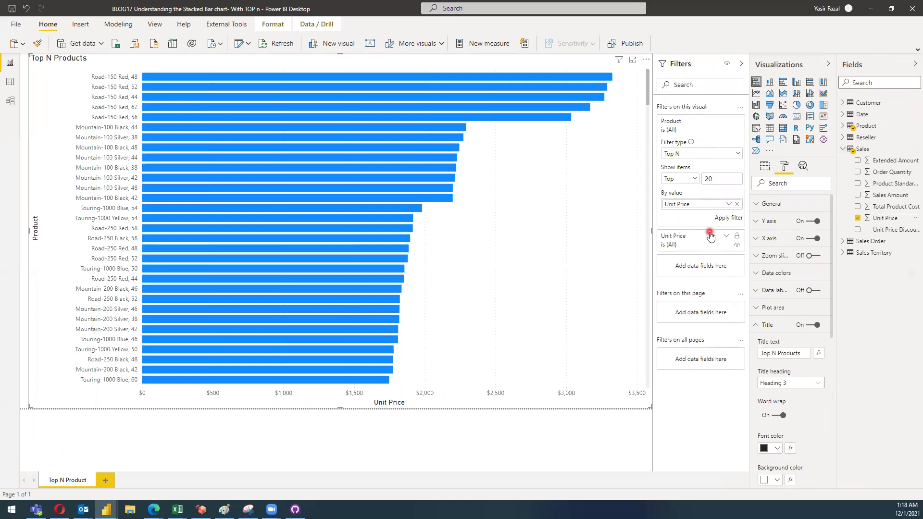
{"action": "left_click", "coordinate": [731, 220]}
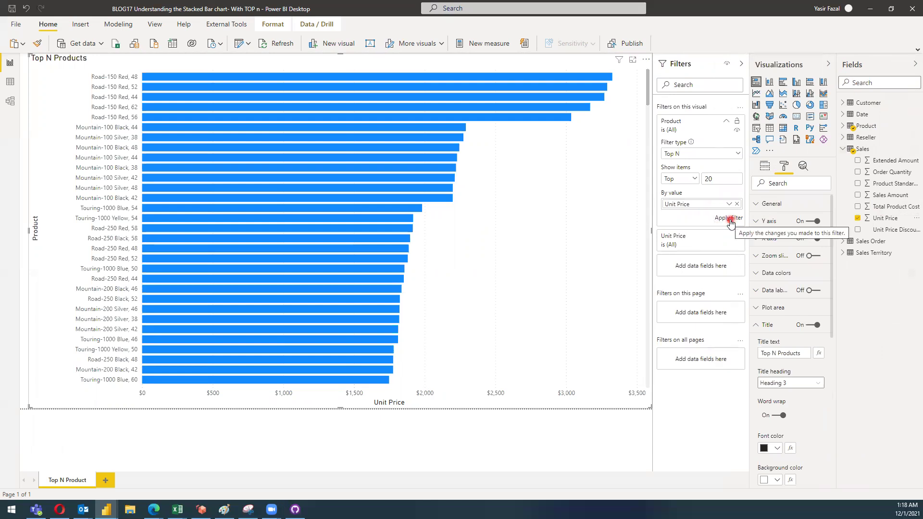
{"action": "left_click", "coordinate": [730, 220]}
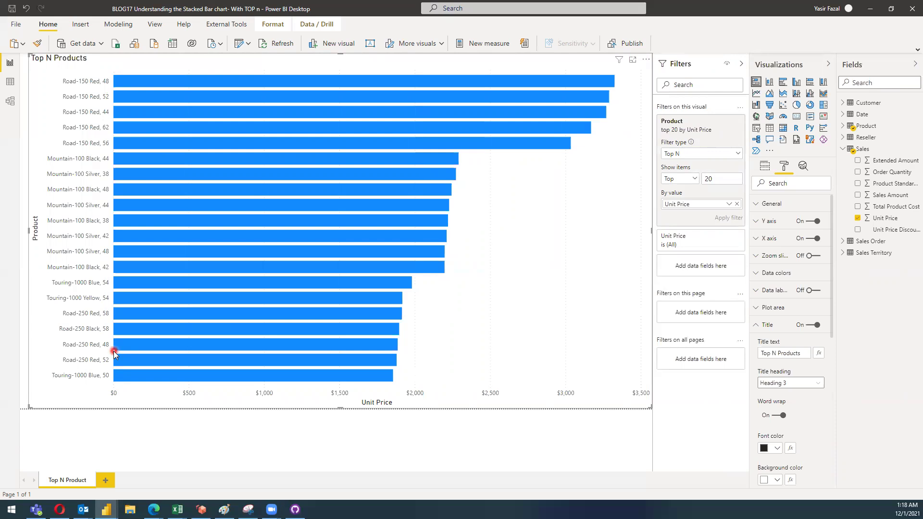
Step: Change the Top N count from 20 to 1 and apply, leaving only Road-150 Red, 48
{"action": "left_click", "coordinate": [720, 178]}
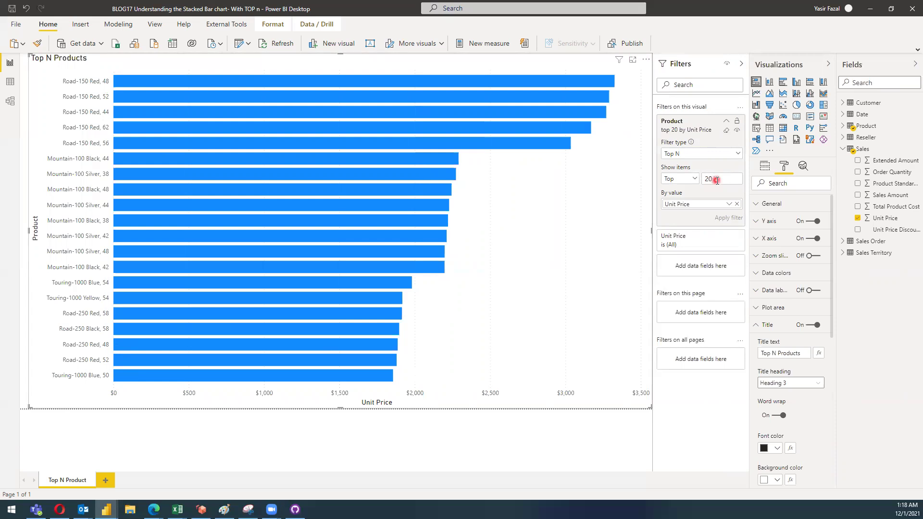
{"action": "key", "text": "BackSpace"}
{"action": "key", "text": "BackSpace"}
{"action": "type", "text": "1"}
{"action": "left_click", "coordinate": [733, 219]}
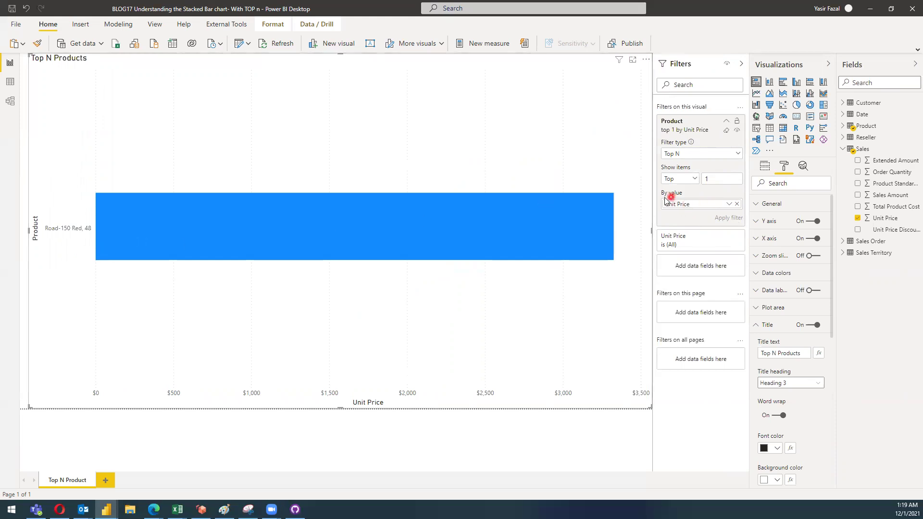
{"action": "mouse_move", "coordinate": [536, 194]}
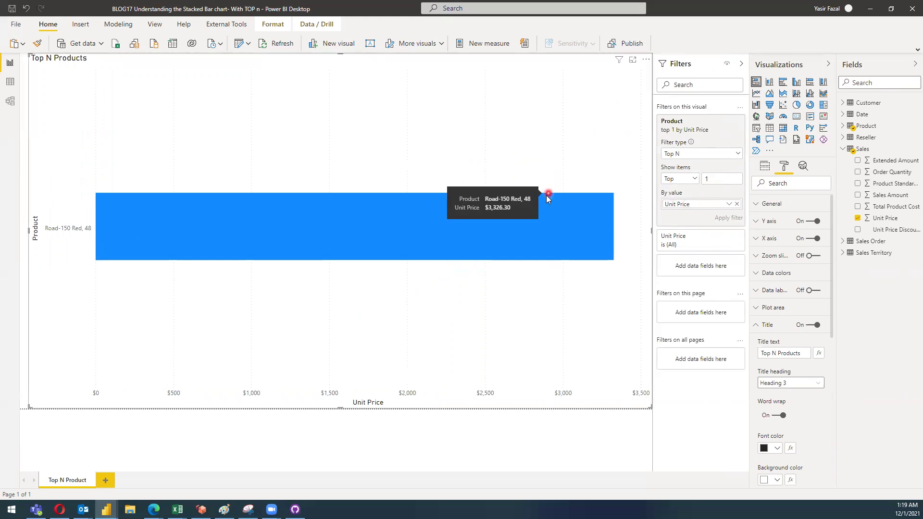
Step: Switch the filter from Top to Bottom 1 and apply, showing Patch Kit/8 Patches
{"action": "left_click", "coordinate": [691, 179]}
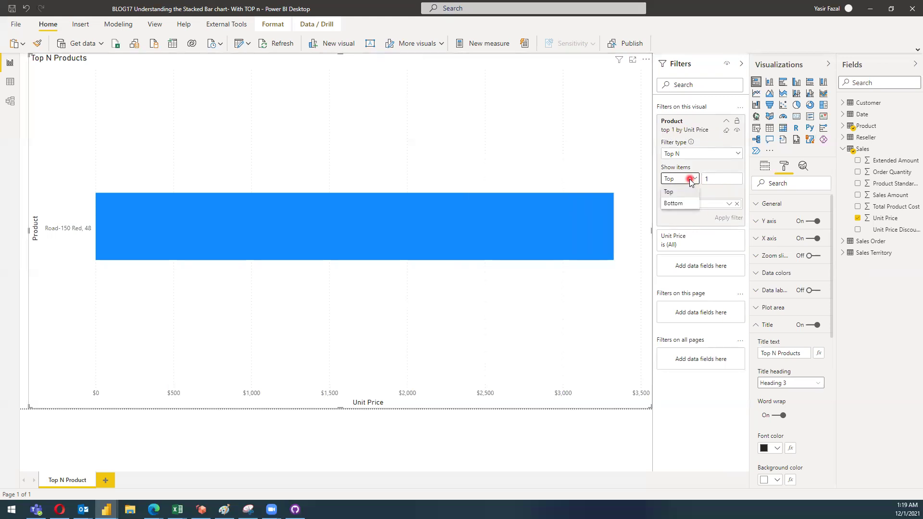
{"action": "left_click", "coordinate": [684, 204]}
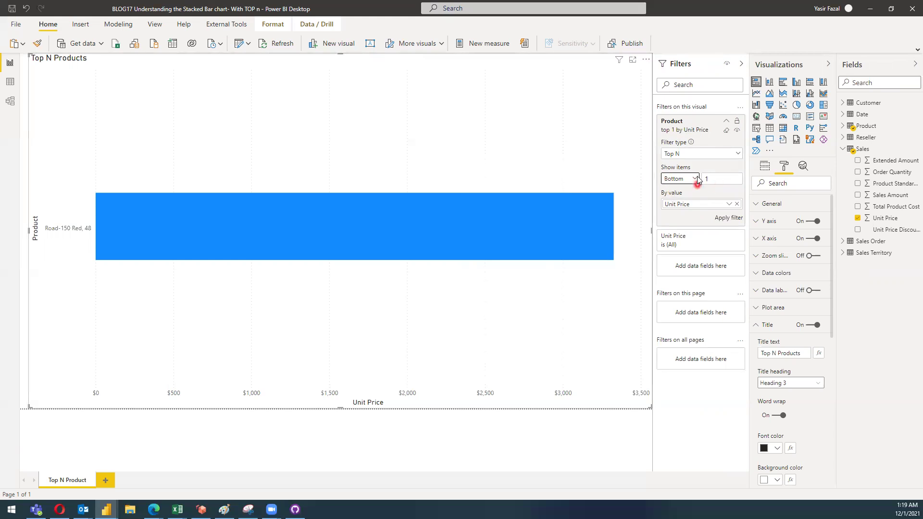
{"action": "left_click", "coordinate": [729, 218]}
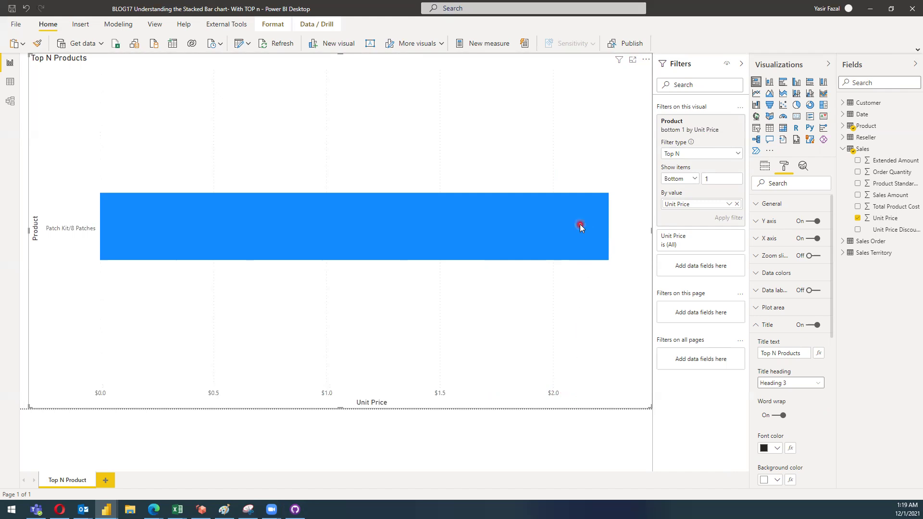
Step: Change the Bottom N count from 1 to 10 and apply the filter
{"action": "left_click", "coordinate": [719, 176]}
{"action": "type", "text": "0"}
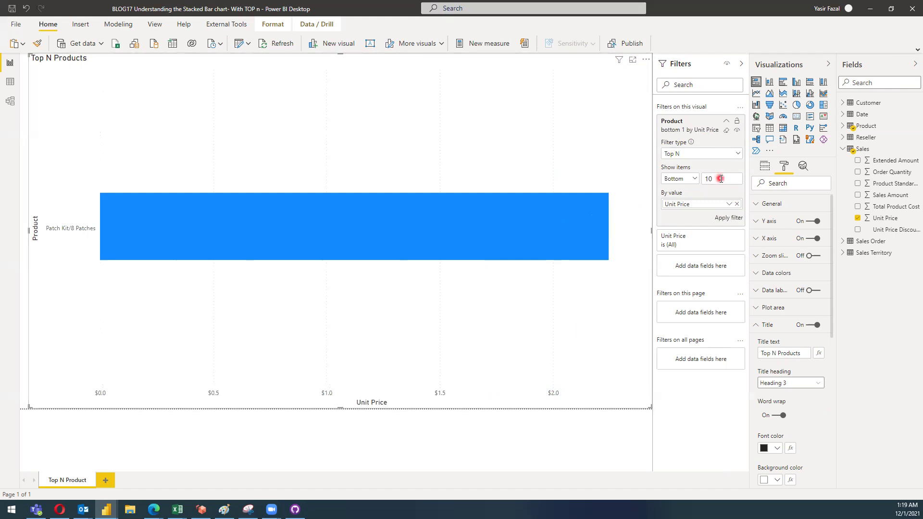
{"action": "left_click", "coordinate": [737, 218]}
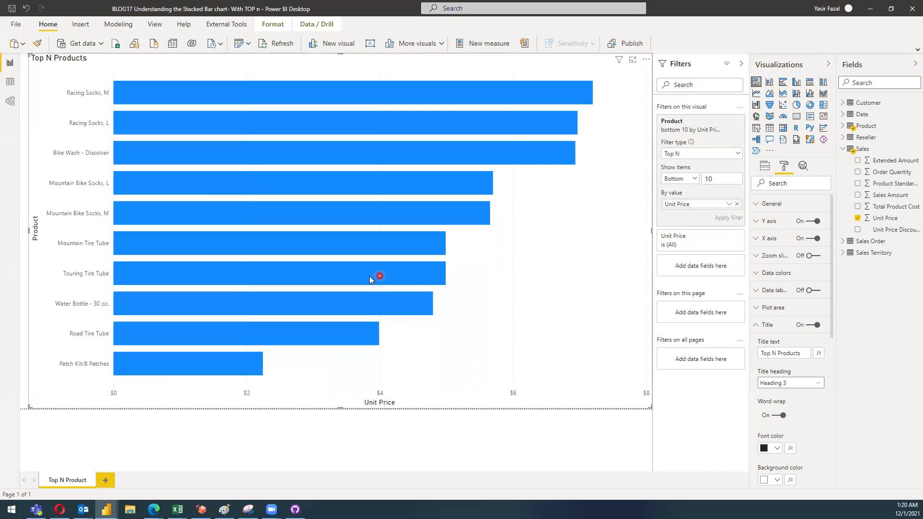
{"action": "mouse_move", "coordinate": [316, 216]}
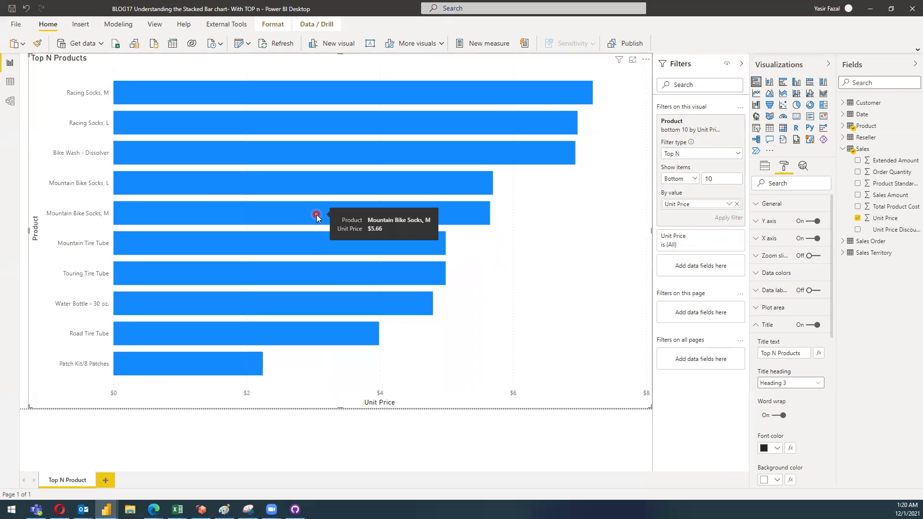